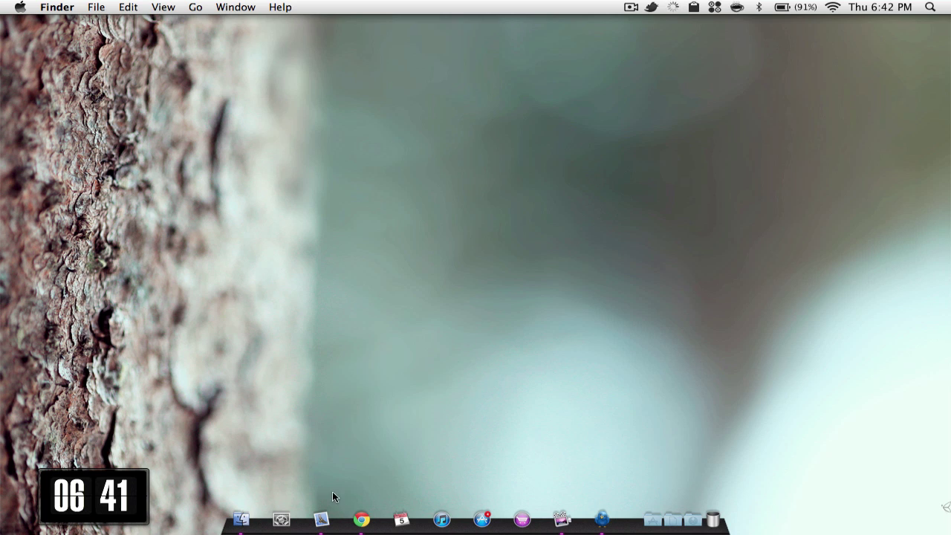
# Step: Open the GeekTool pane from System Preferences, move it top left, and view the existing clock geeklet
pyautogui.click(281, 519)
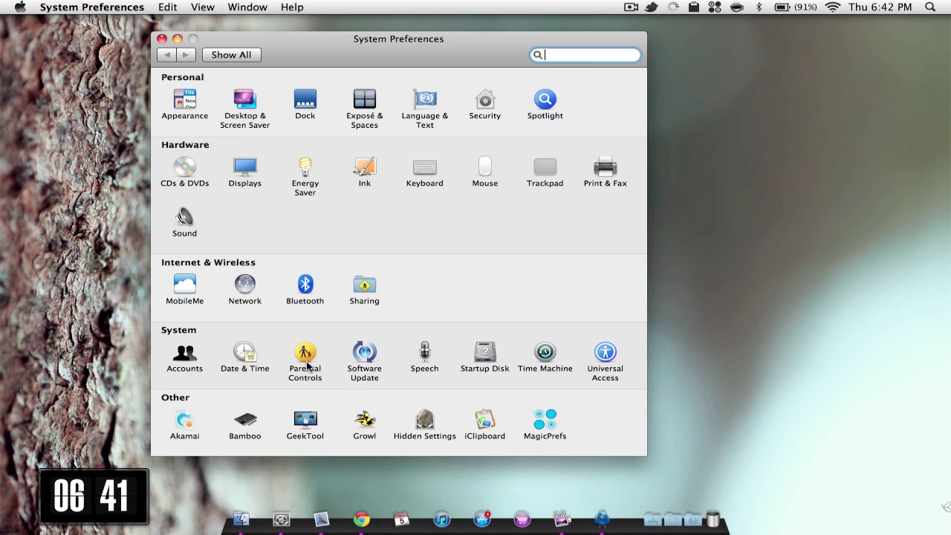
pyautogui.moveTo(384, 56); pyautogui.dragTo(451, 58)
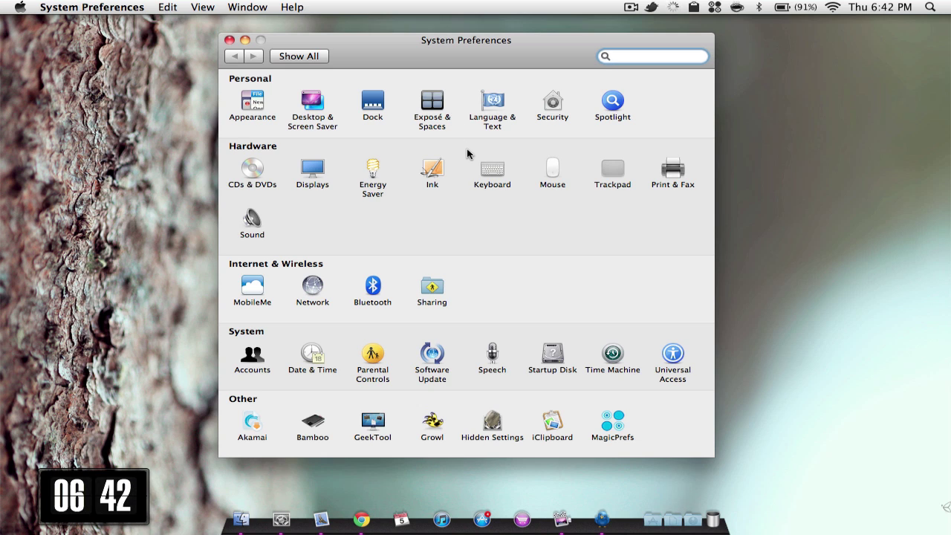
pyautogui.click(365, 420)
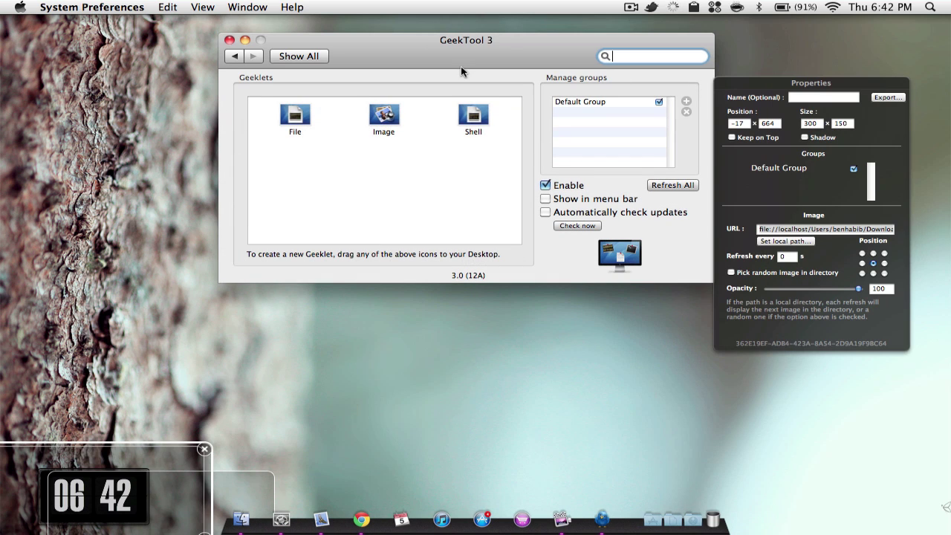
pyautogui.moveTo(461, 70); pyautogui.dragTo(281, 51)
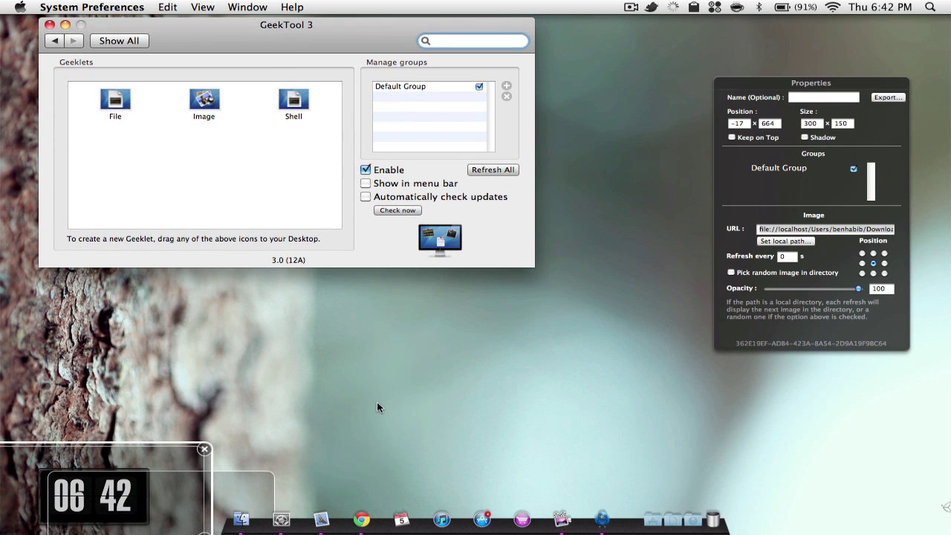
pyautogui.click(747, 196)
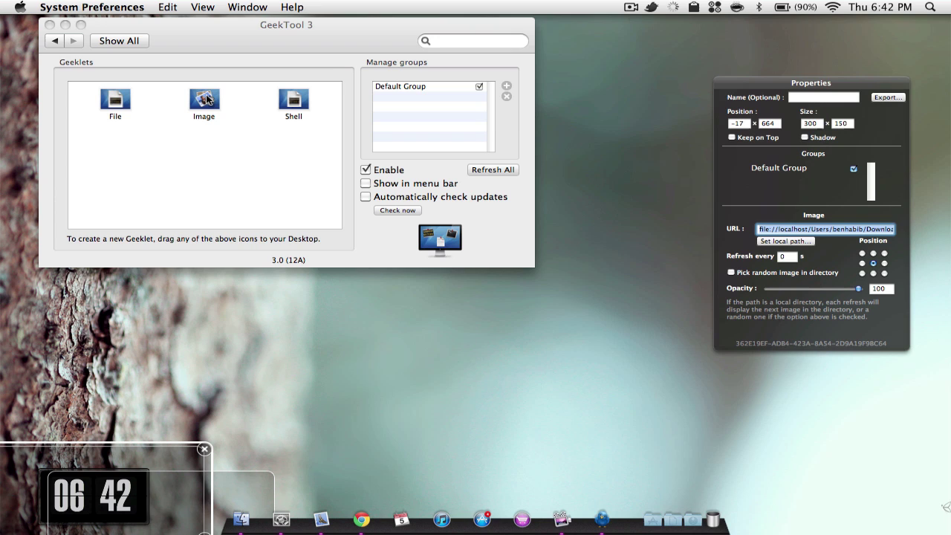
# Step: Drop a new Image geeklet mid-desktop and begin choosing its local picture file
pyautogui.moveTo(209, 99); pyautogui.dragTo(483, 329)
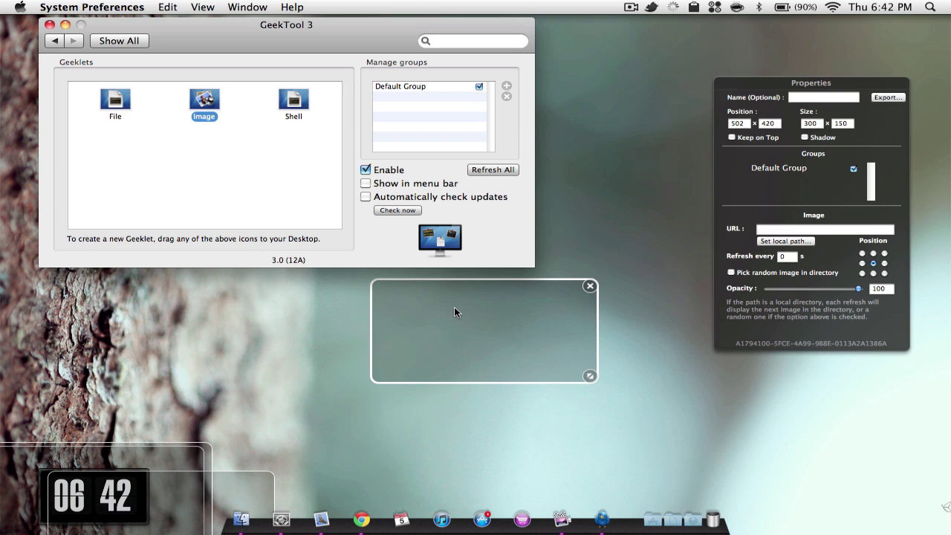
pyautogui.click(773, 260)
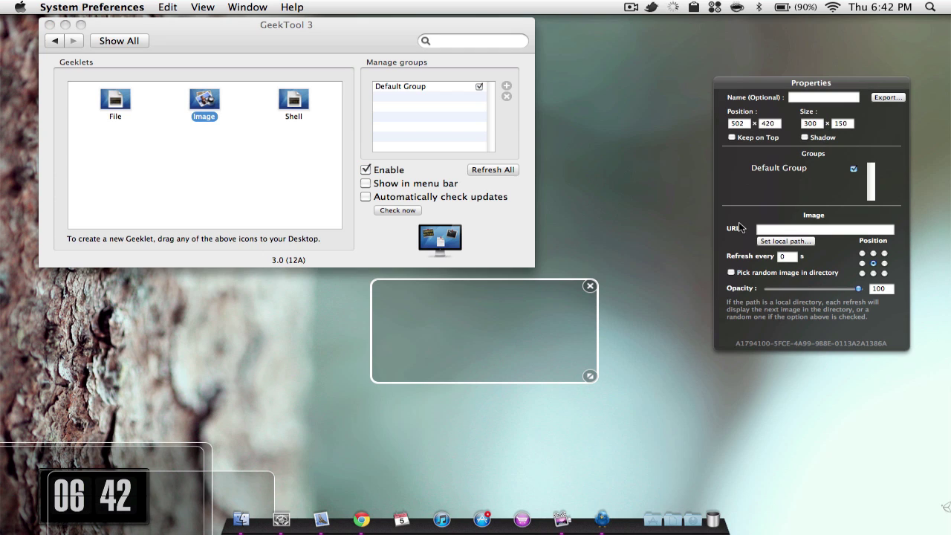
pyautogui.click(777, 242)
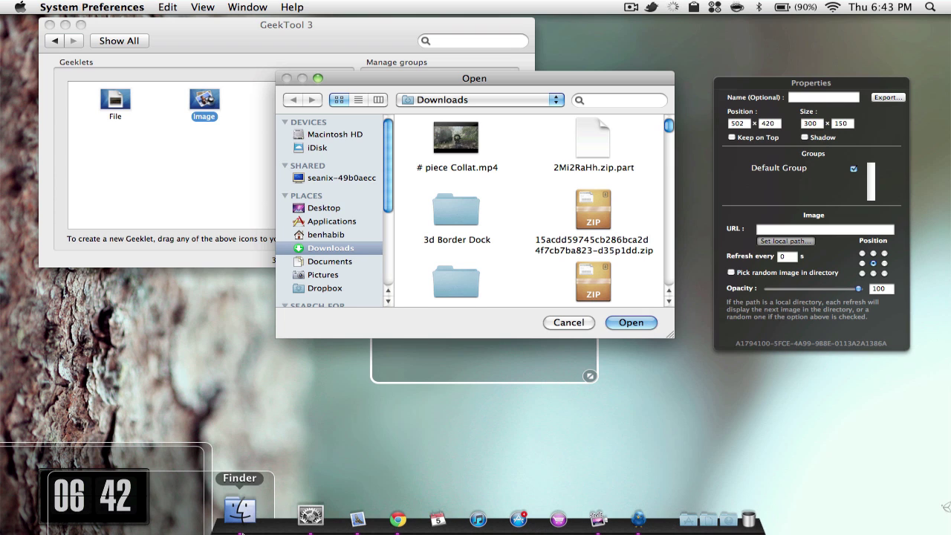
pyautogui.click(240, 511)
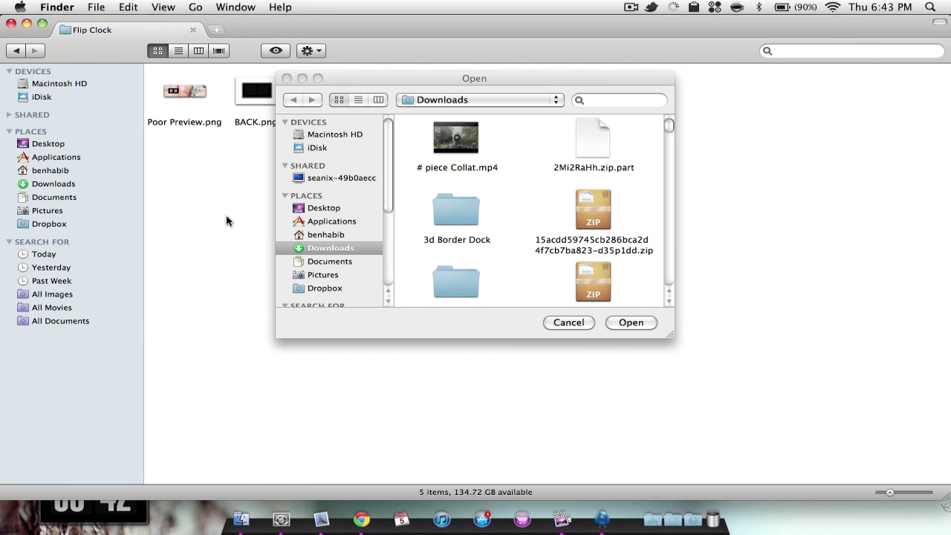
pyautogui.moveTo(406, 76); pyautogui.dragTo(345, 179)
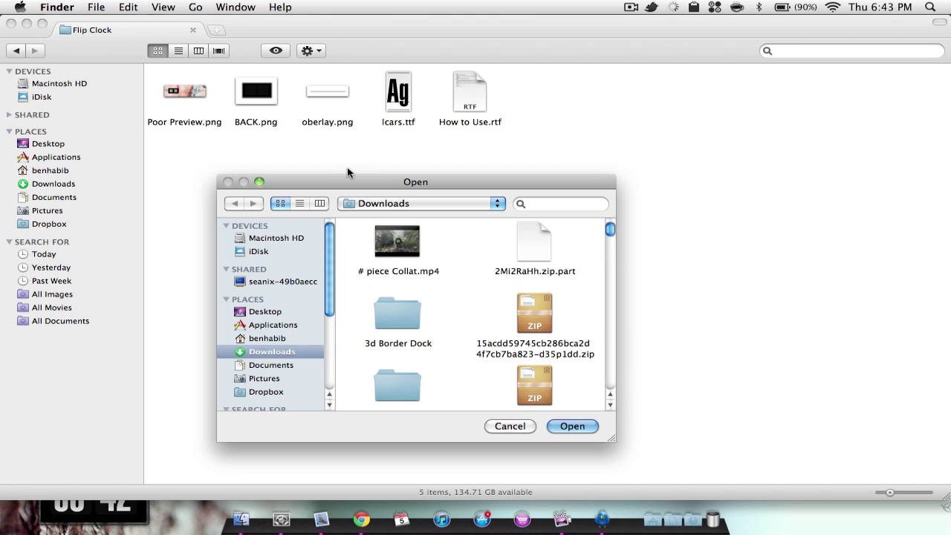
pyautogui.moveTo(363, 180)
pyautogui.mouseDown()
pyautogui.moveTo(425, 171)
pyautogui.moveTo(421, 161)
pyautogui.mouseUp()
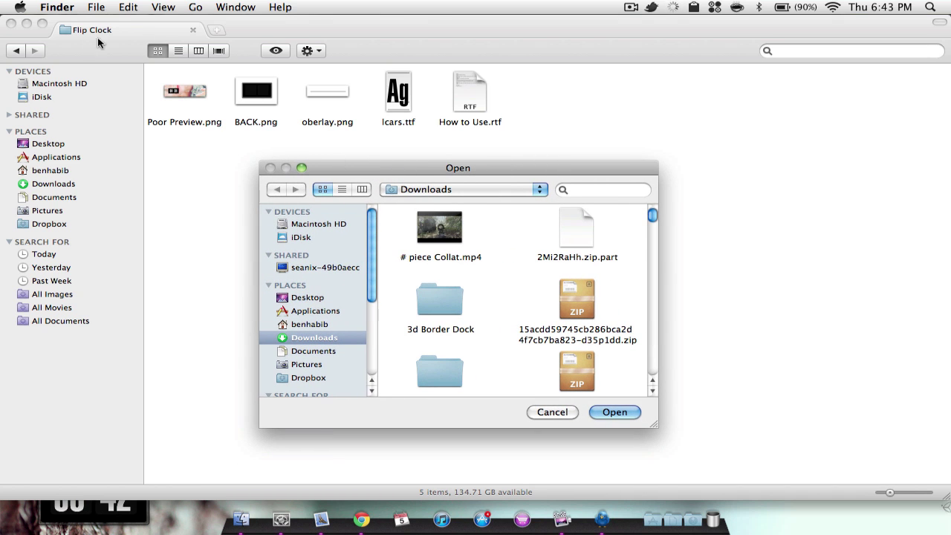
pyautogui.click(30, 33)
pyautogui.press('super+w')
pyautogui.moveTo(421, 169); pyautogui.dragTo(490, 207)
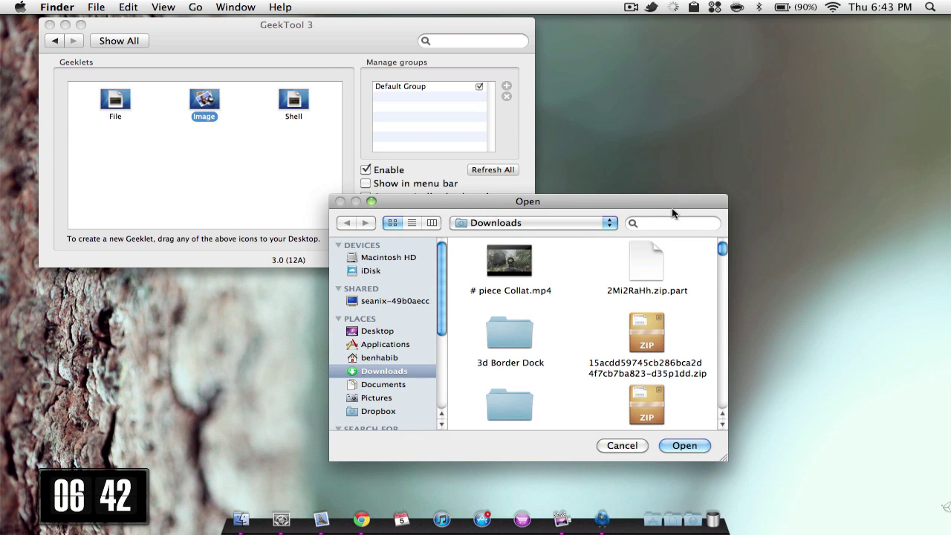
# Step: Load BACK.png from the home folder's Flip Clock folder into the new image geeklet
pyautogui.click(383, 359)
pyautogui.scroll(-2, 594, 314)
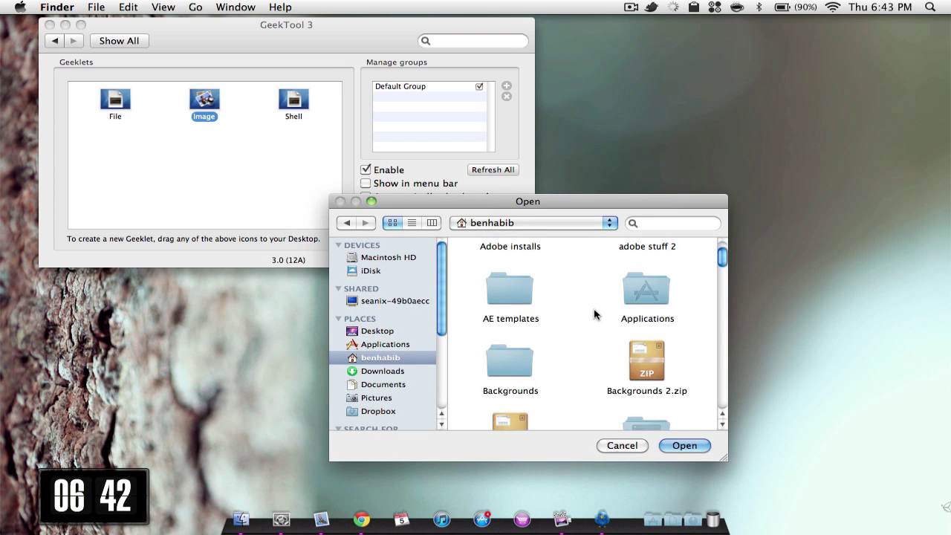
pyautogui.scroll(-2, 595, 314)
pyautogui.scroll(-2, 594, 314)
pyautogui.scroll(-2, 594, 315)
pyautogui.scroll(-2, 595, 314)
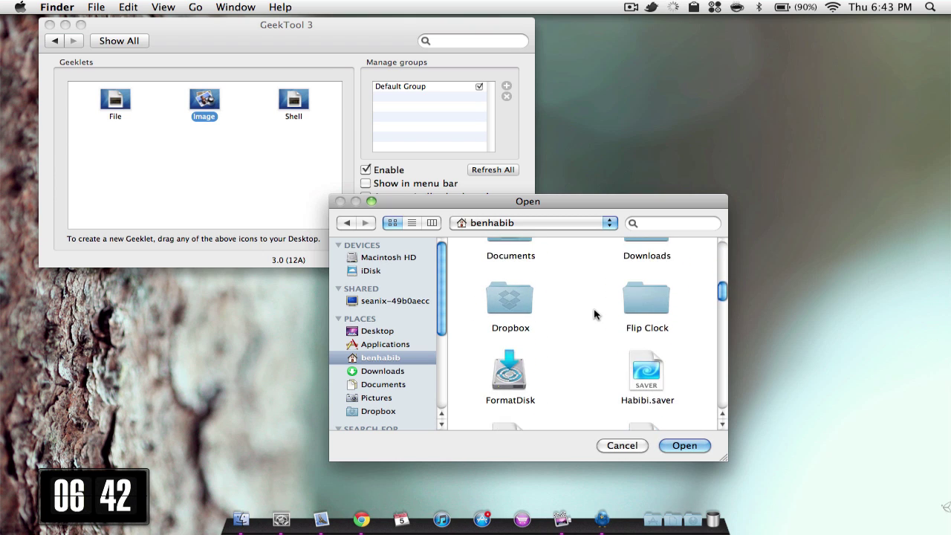
pyautogui.scroll(-1, 595, 314)
pyautogui.scroll(-2, 594, 314)
pyautogui.scroll(3, 595, 315)
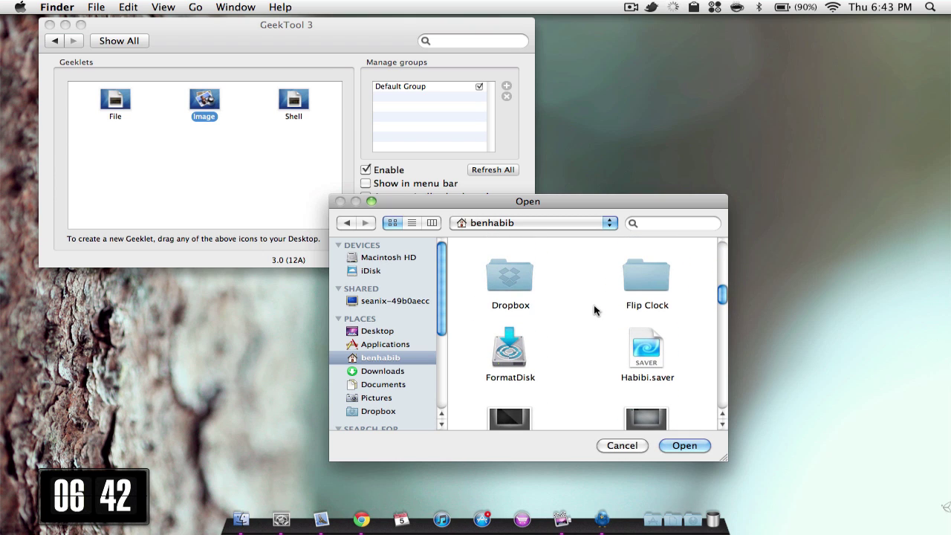
pyautogui.doubleClick(647, 288)
pyautogui.scroll(1, 578, 308)
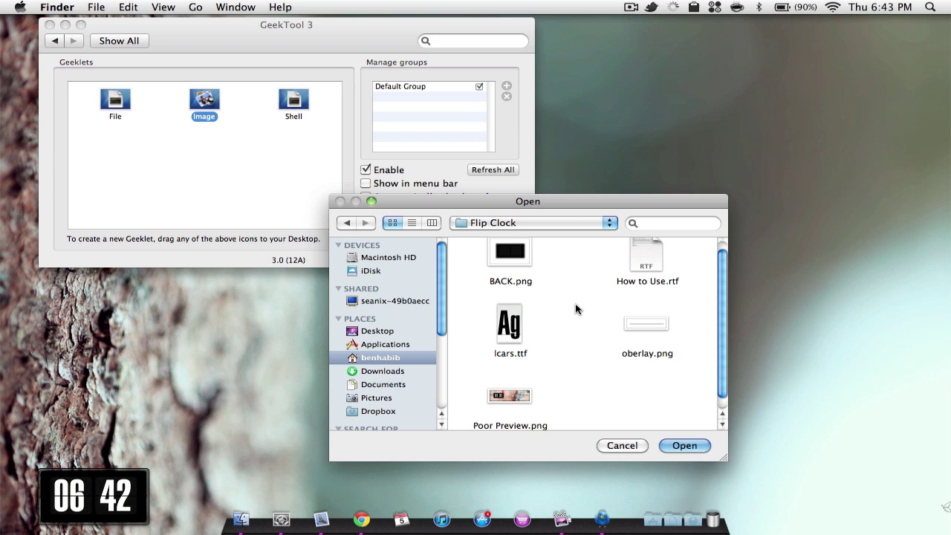
pyautogui.click(508, 269)
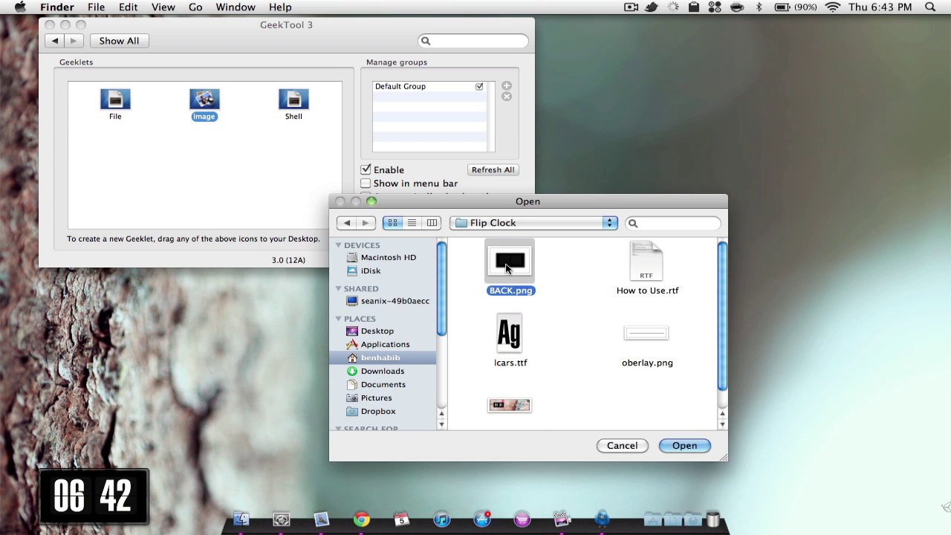
pyautogui.doubleClick(507, 267)
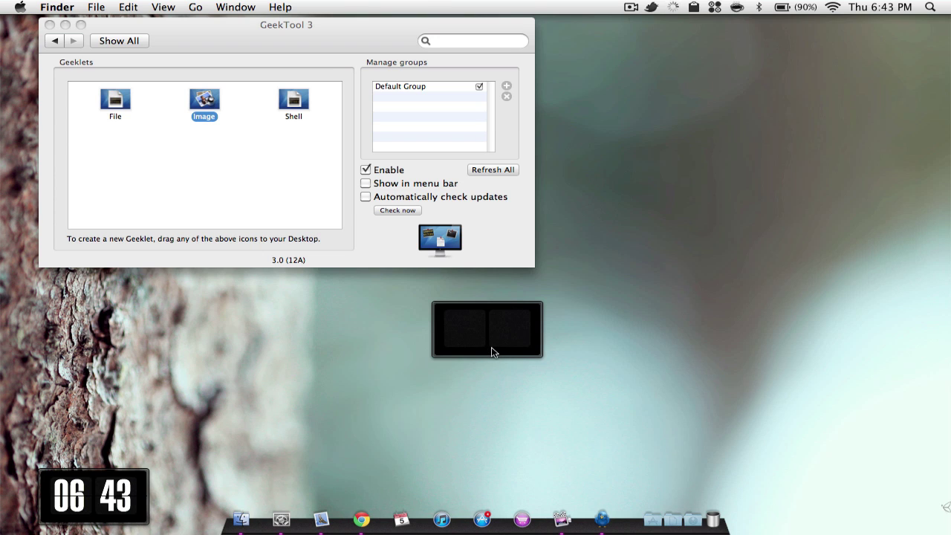
# Step: Position the black BACK.png card just below the centre of the desktop
pyautogui.click(364, 260)
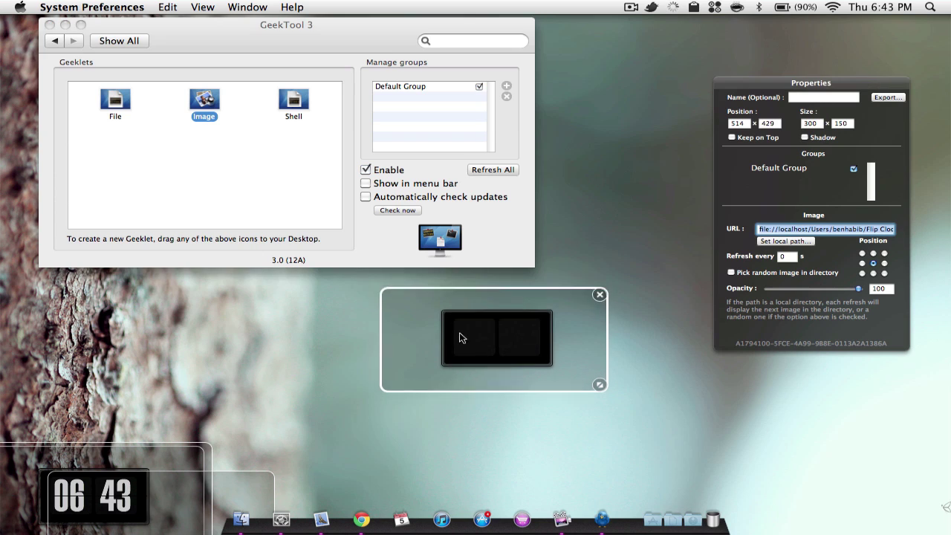
pyautogui.moveTo(459, 335); pyautogui.dragTo(430, 373)
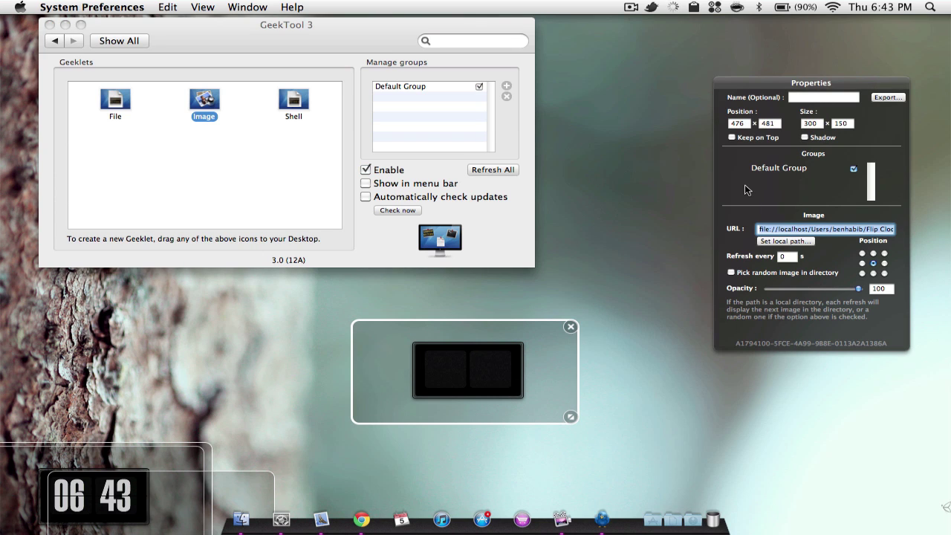
pyautogui.moveTo(434, 380); pyautogui.dragTo(441, 388)
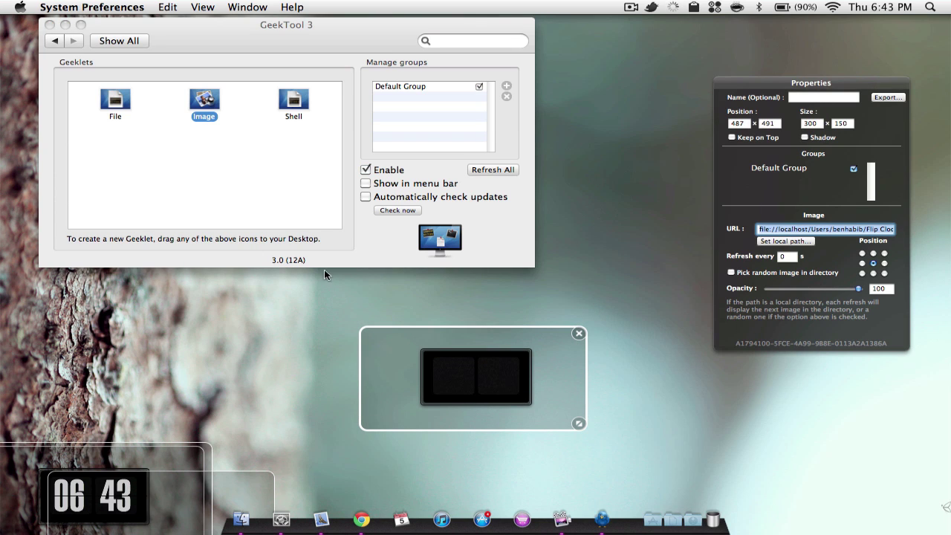
pyautogui.click(286, 210)
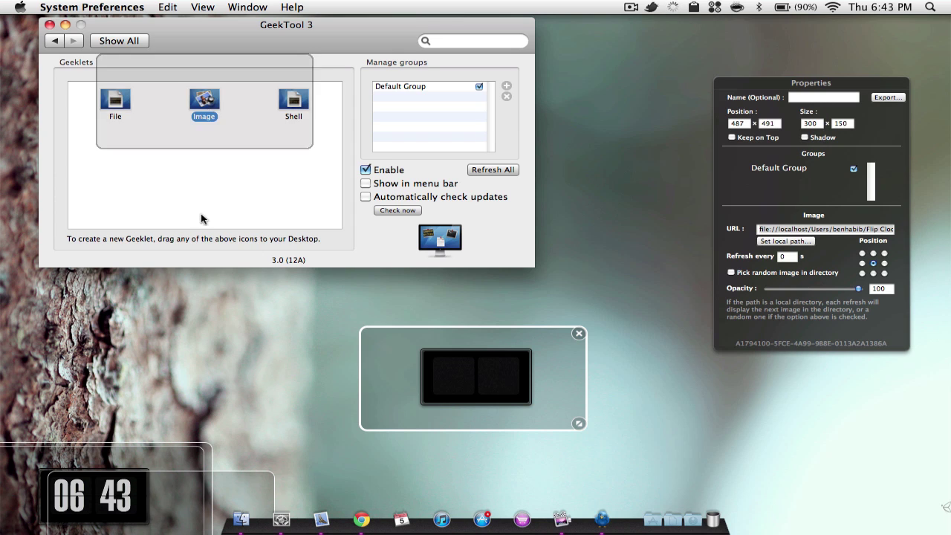
# Step: Add a second image geeklet at the left showing the thin oberlay.png line
pyautogui.moveTo(200, 217); pyautogui.dragTo(196, 364)
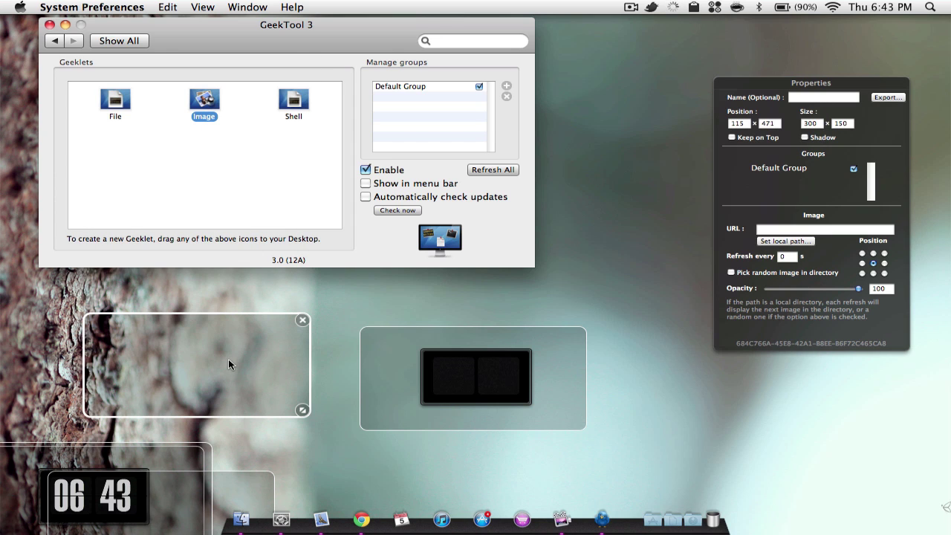
pyautogui.click(768, 242)
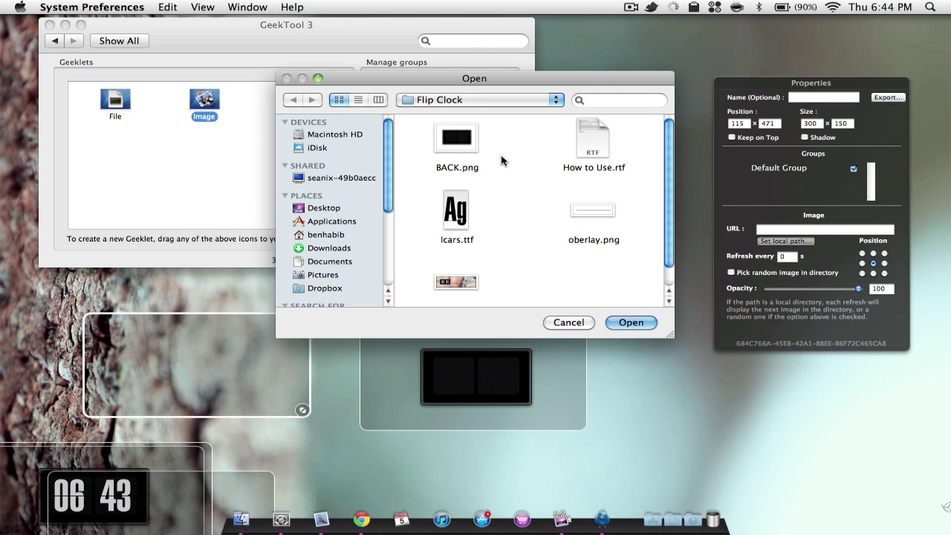
pyautogui.doubleClick(594, 210)
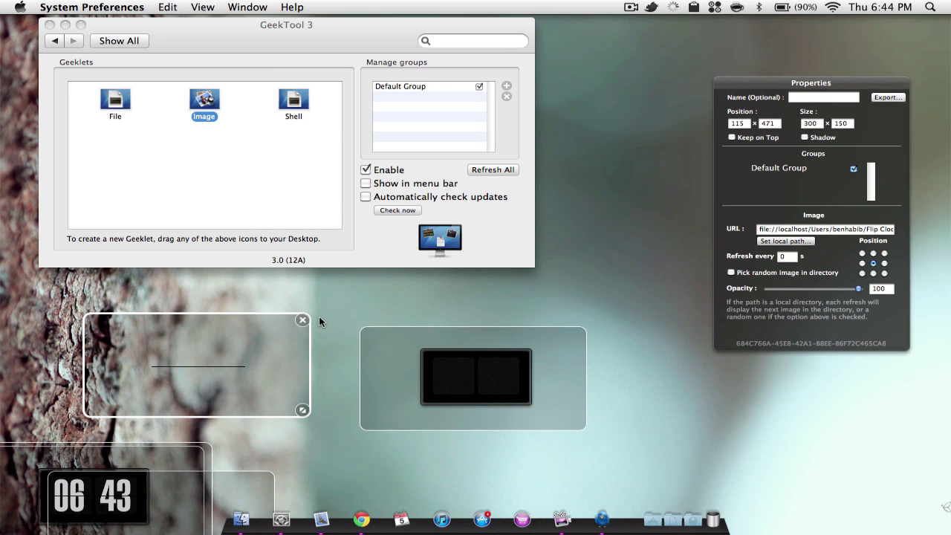
pyautogui.click(362, 288)
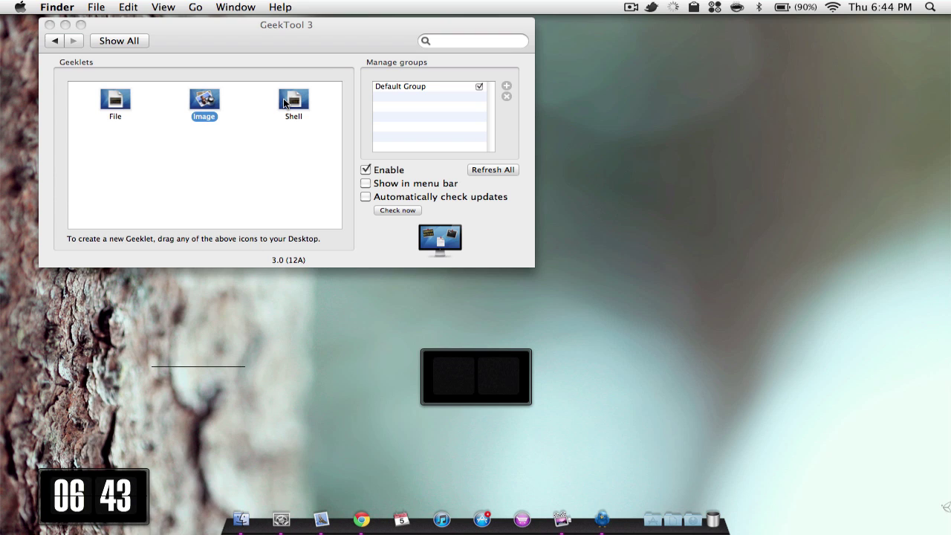
# Step: Add a new shell geeklet and inspect the existing clock geeklet's date command
pyautogui.moveTo(284, 104); pyautogui.dragTo(489, 142)
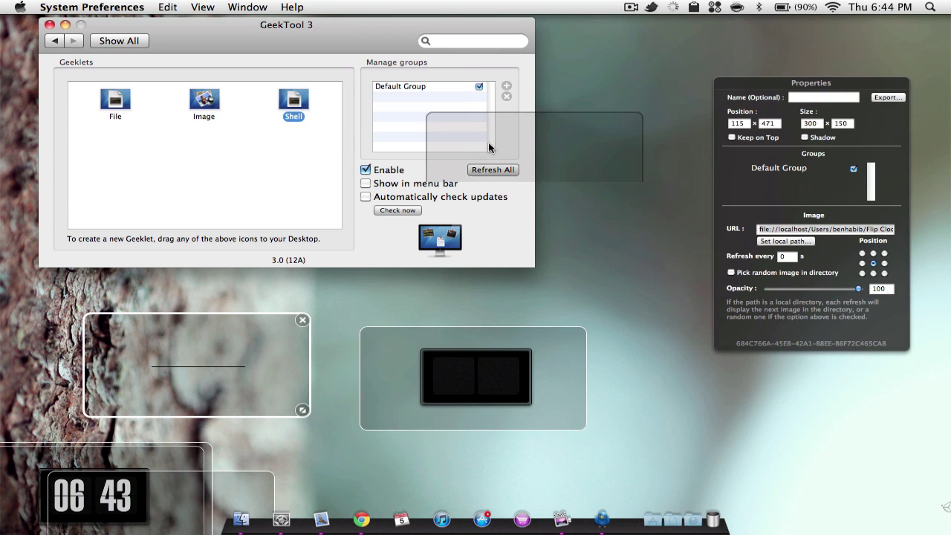
pyautogui.moveTo(488, 142); pyautogui.dragTo(699, 422)
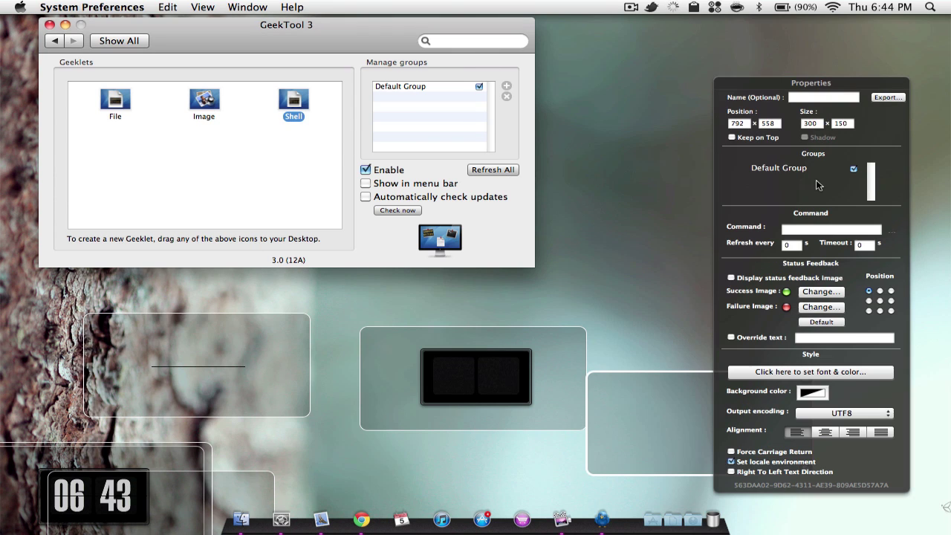
pyautogui.click(131, 500)
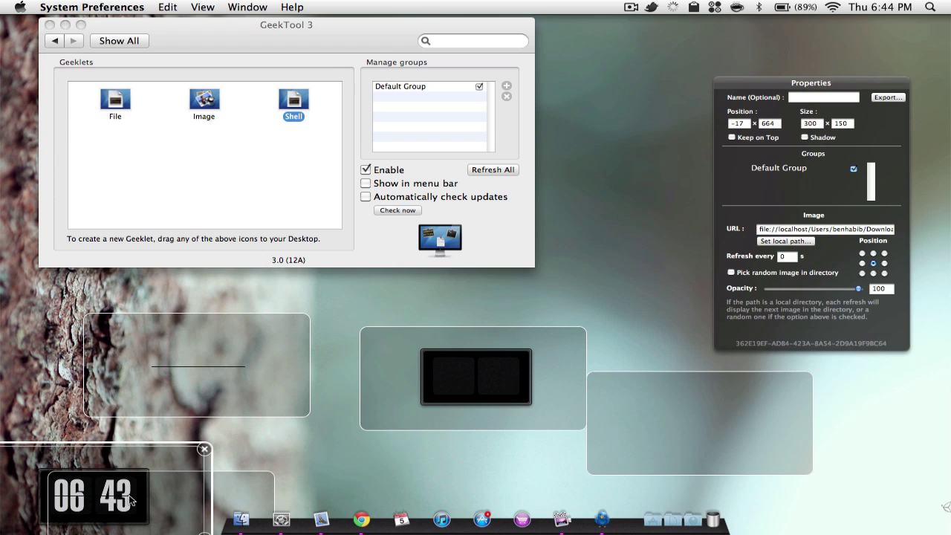
pyautogui.click(226, 490)
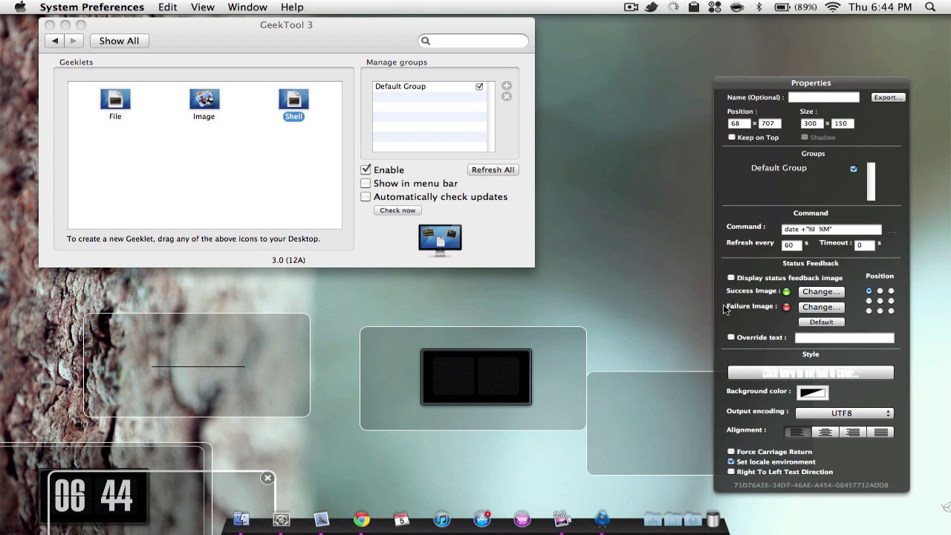
pyautogui.click(829, 230)
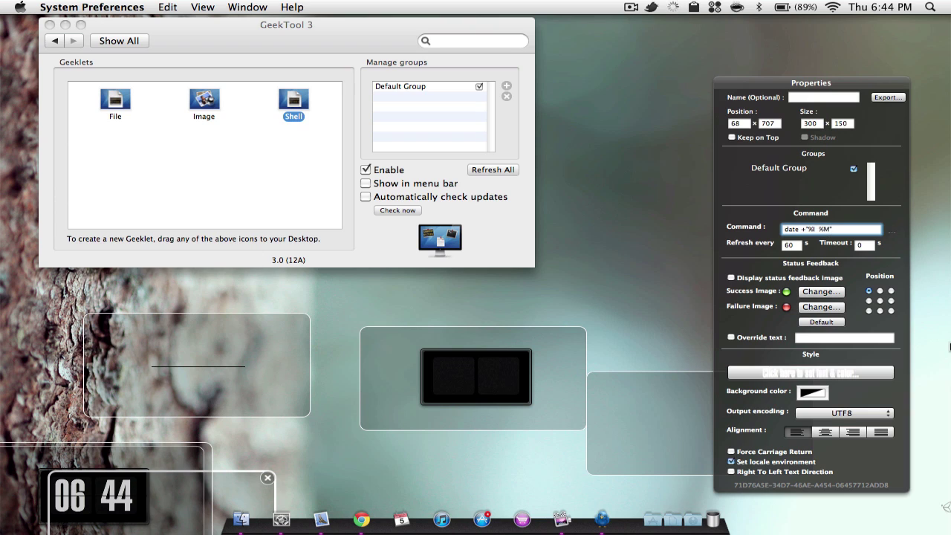
pyautogui.press('super+a')
# Step: Move the empty shell geeklet to the upper right and give it the command date +"%I %M"
pyautogui.click(642, 407)
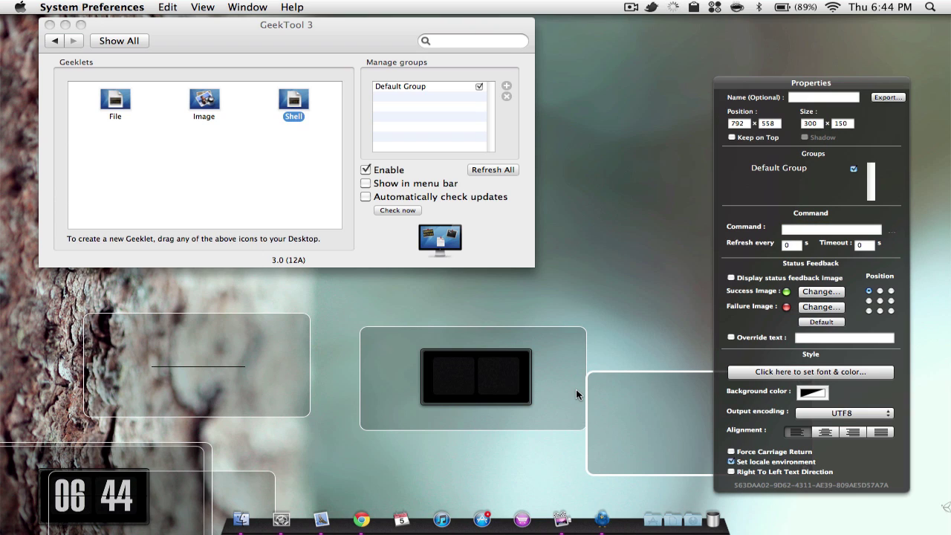
pyautogui.moveTo(685, 413); pyautogui.dragTo(655, 239)
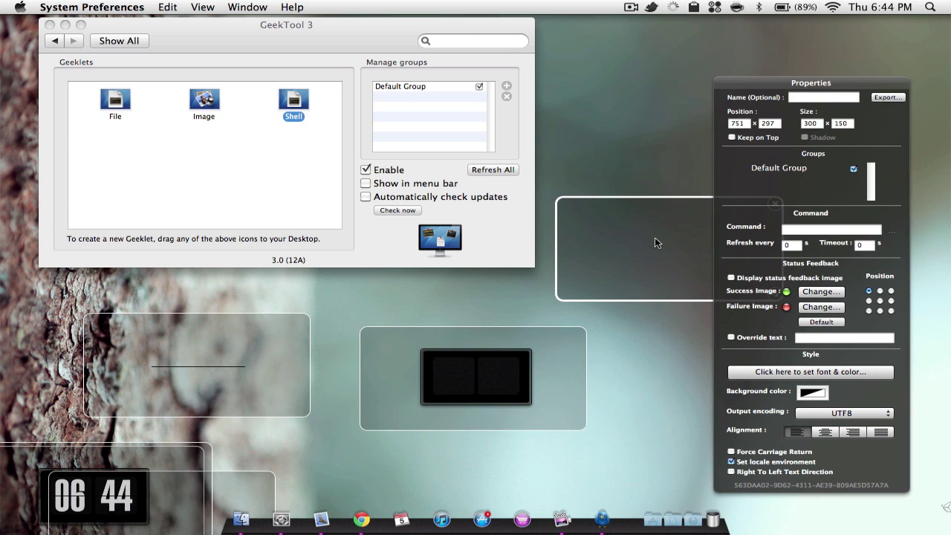
pyautogui.click(830, 229)
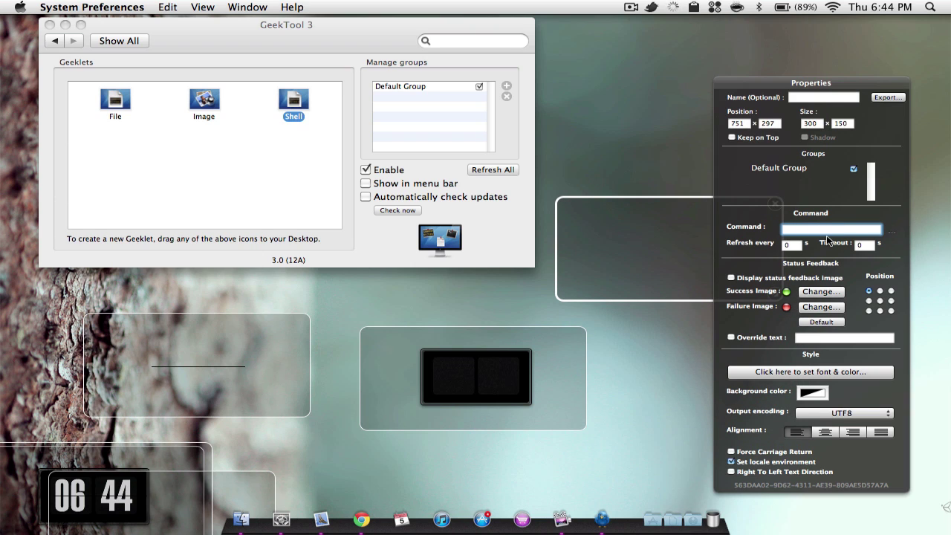
pyautogui.write('date +"%I %M"')
# Step: Check that the original clock geeklet uses the Swiss911 UCm BT font
pyautogui.click(817, 380)
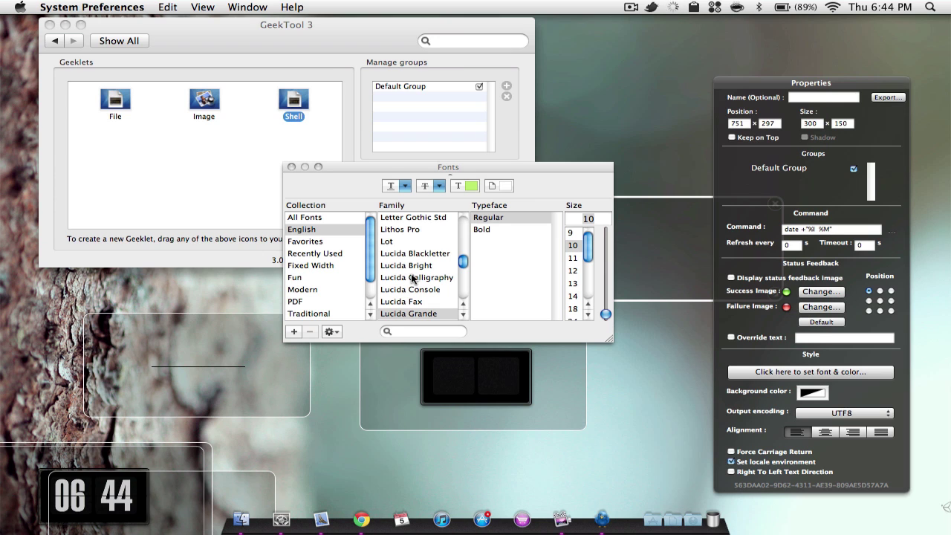
pyautogui.scroll(-1, 414, 279)
pyautogui.scroll(-3, 413, 279)
pyautogui.scroll(-3, 413, 278)
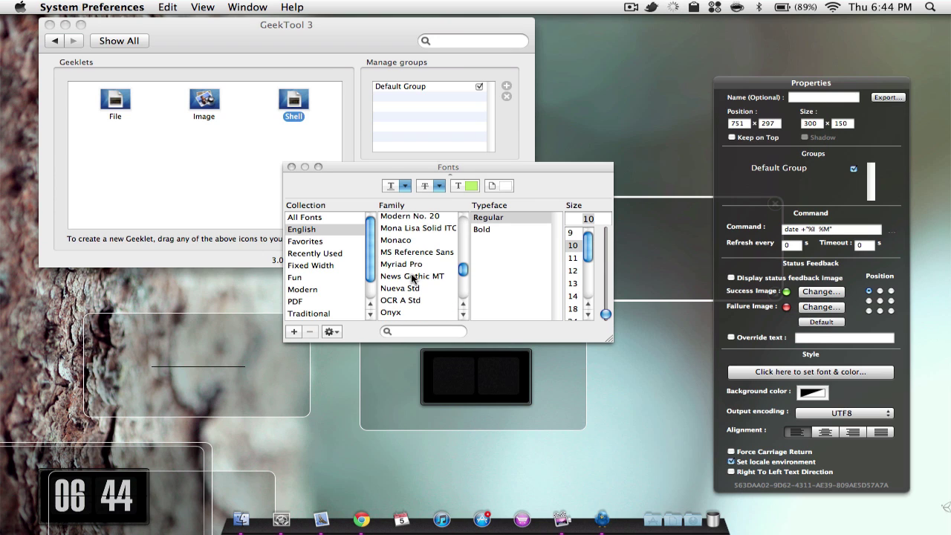
pyautogui.click(229, 485)
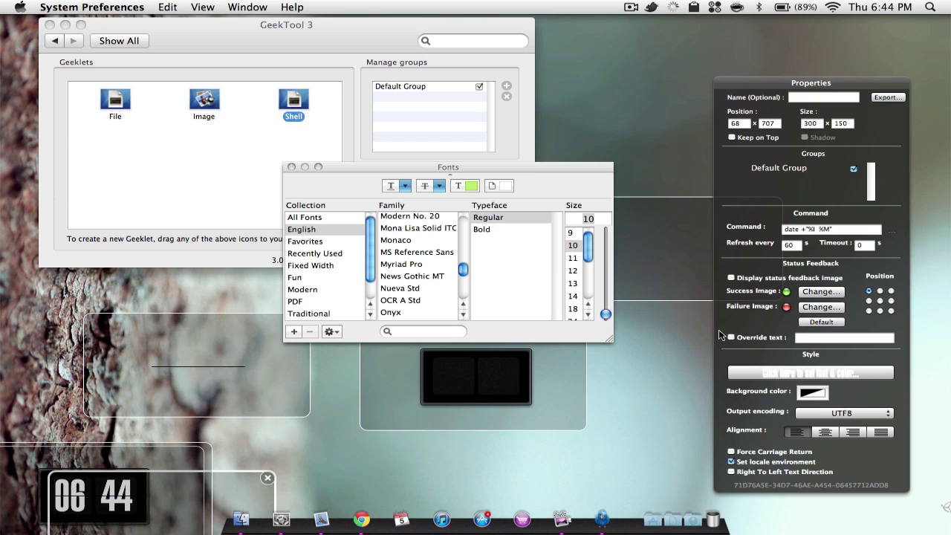
pyautogui.click(750, 376)
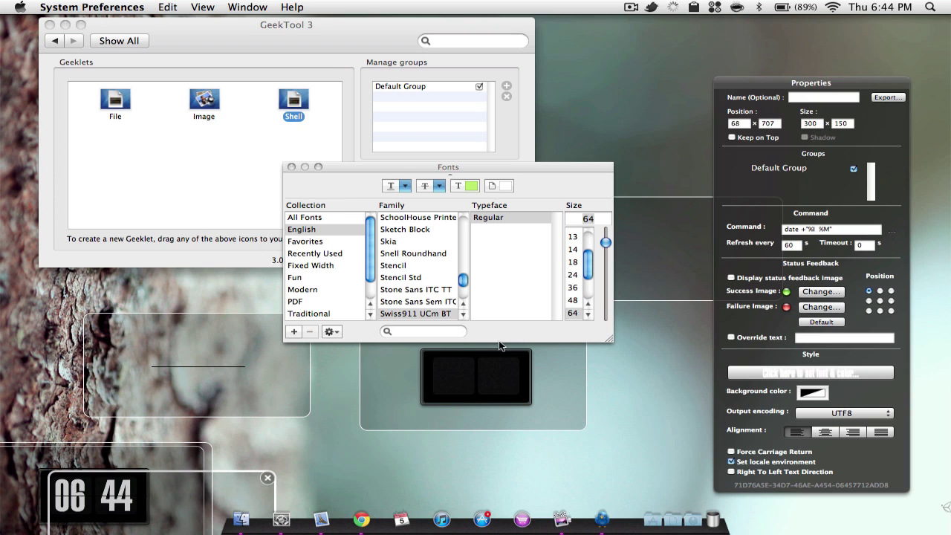
# Step: Set the new clock text to Swiss911 UCm BT at size 61
pyautogui.click(684, 271)
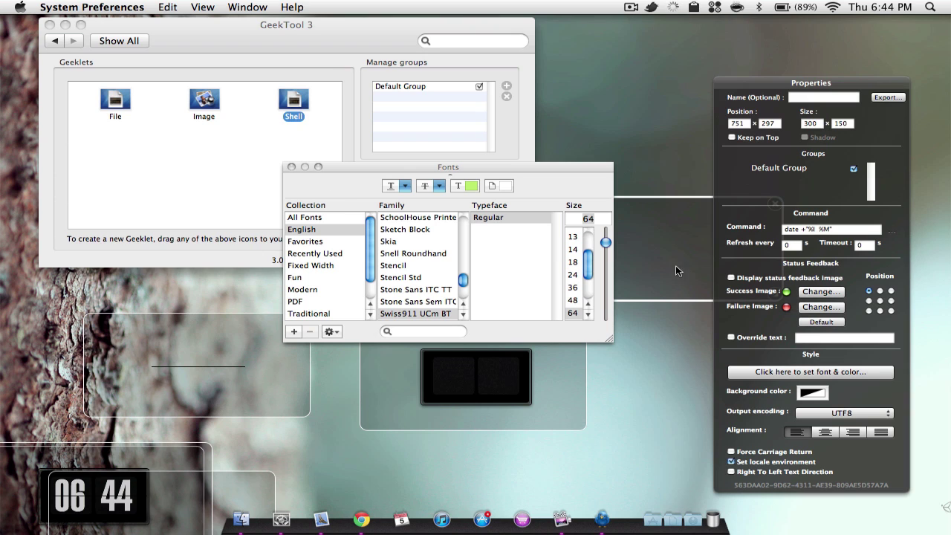
pyautogui.click(821, 376)
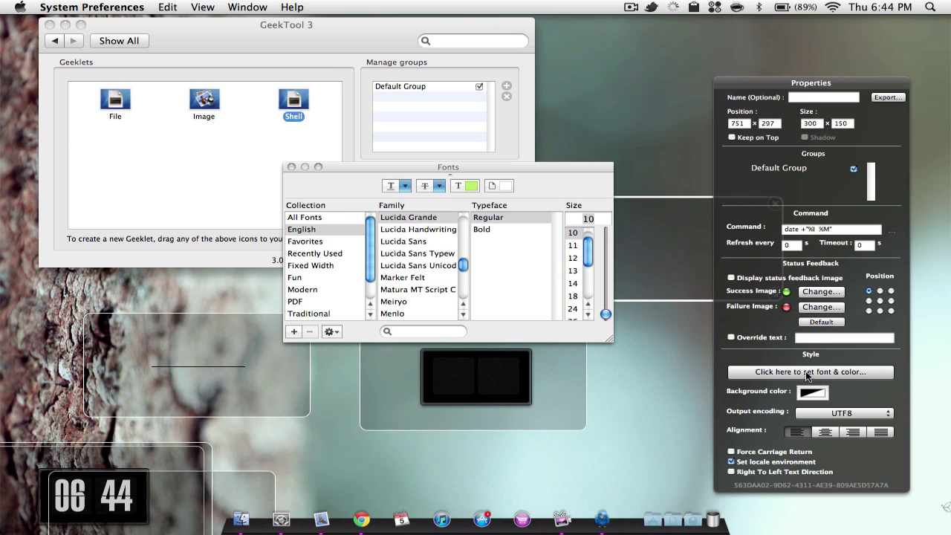
pyautogui.scroll(-5, 411, 278)
pyautogui.scroll(-5, 411, 276)
pyautogui.scroll(-2, 410, 278)
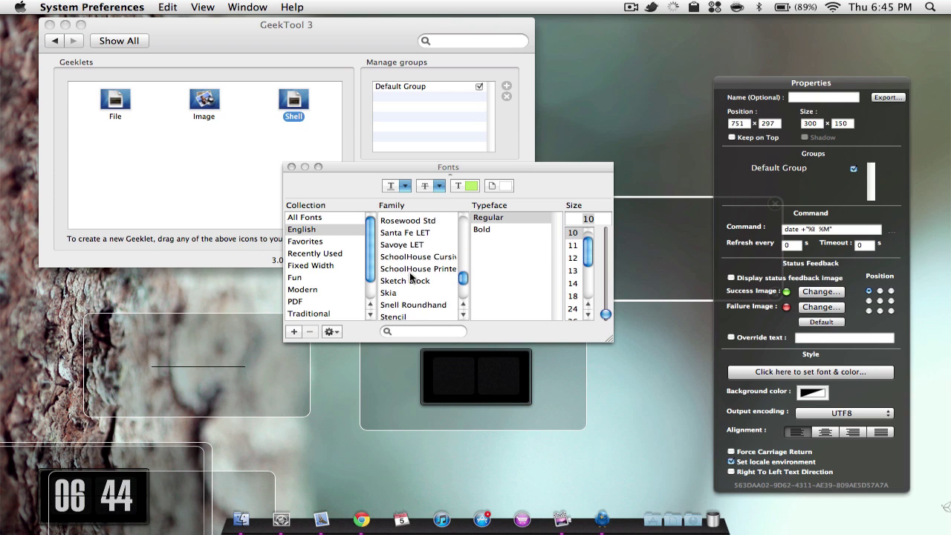
pyautogui.scroll(-1, 411, 278)
pyautogui.scroll(-3, 411, 278)
pyautogui.scroll(-1, 411, 279)
pyautogui.click(411, 286)
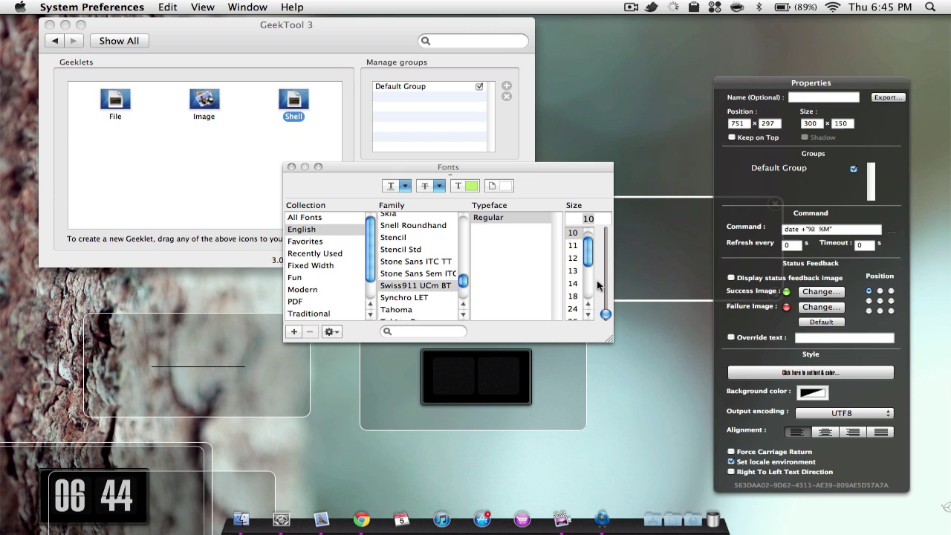
pyautogui.moveTo(607, 315); pyautogui.dragTo(598, 275)
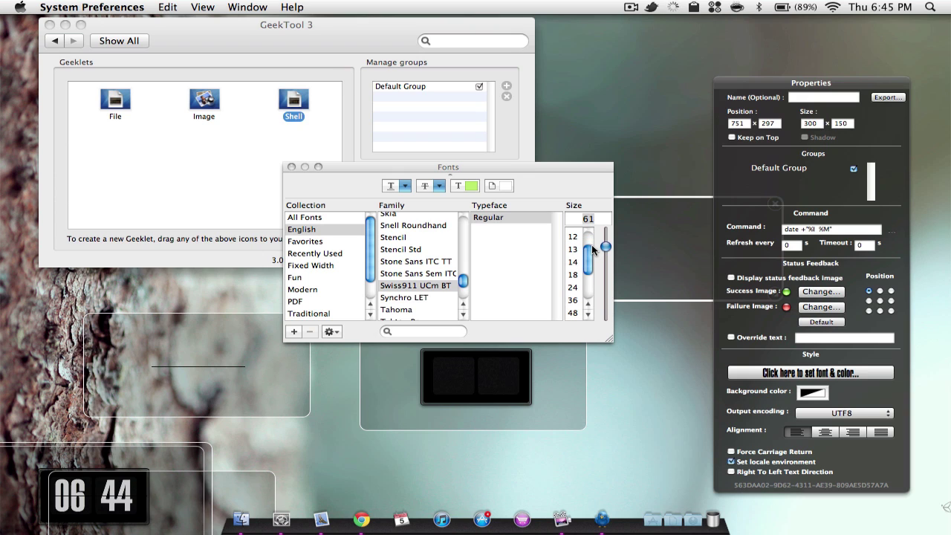
# Step: Make the clock text colour white
pyautogui.moveTo(557, 170)
pyautogui.mouseDown()
pyautogui.moveTo(509, 299)
pyautogui.moveTo(496, 210)
pyautogui.mouseUp()
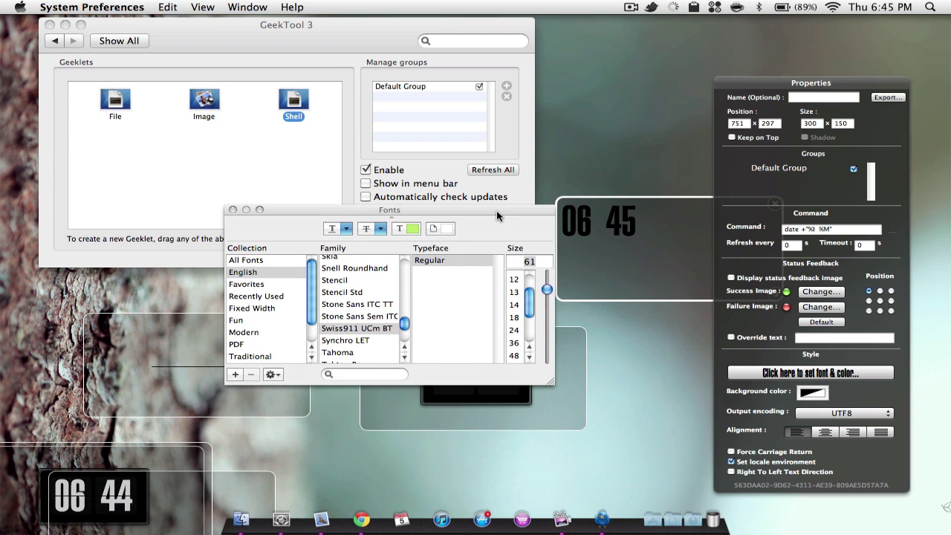
pyautogui.click(448, 231)
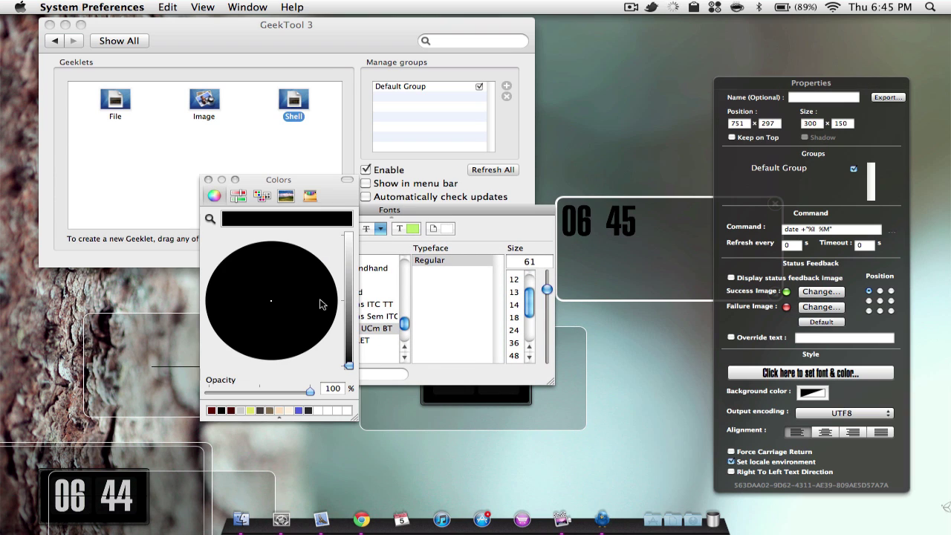
pyautogui.click(349, 230)
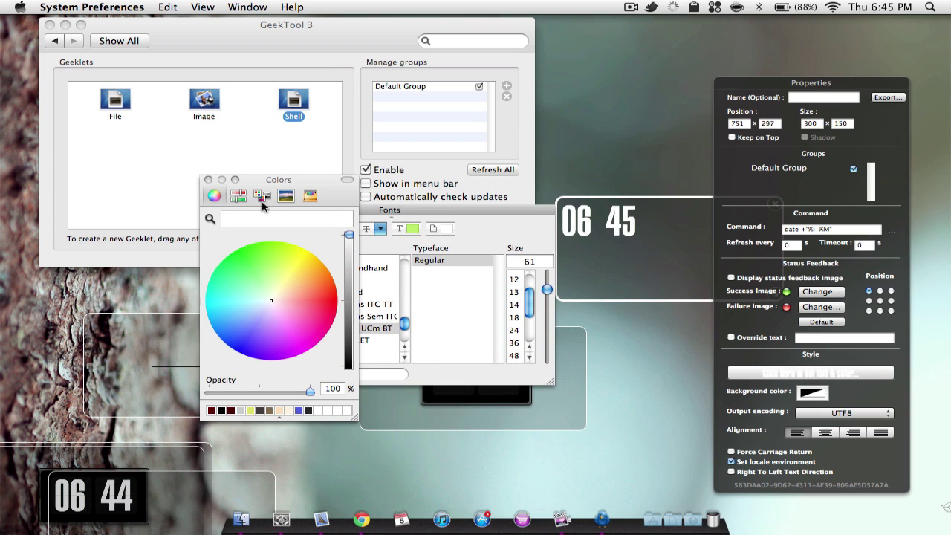
pyautogui.click(208, 180)
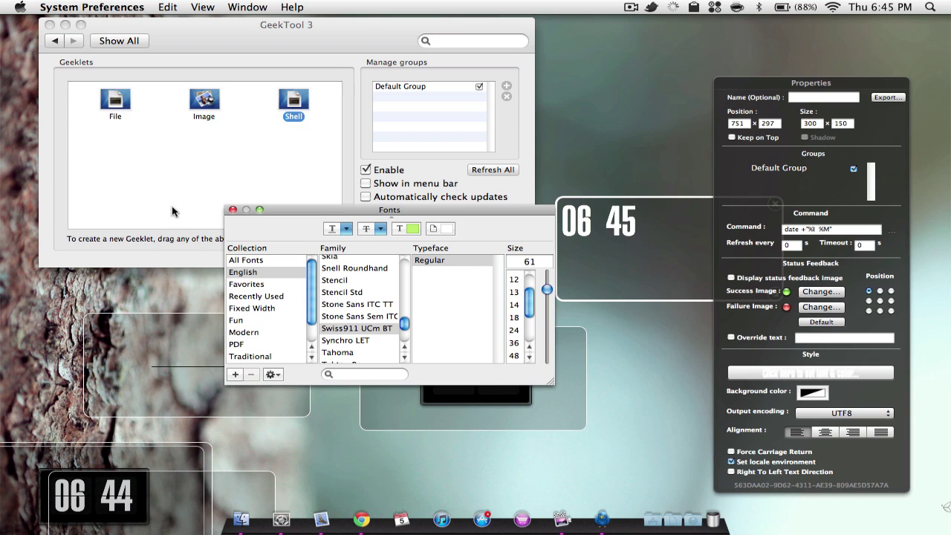
# Step: Center the clock text and flip-card image, change the image's stacking order, and align it under the digits
pyautogui.click(232, 209)
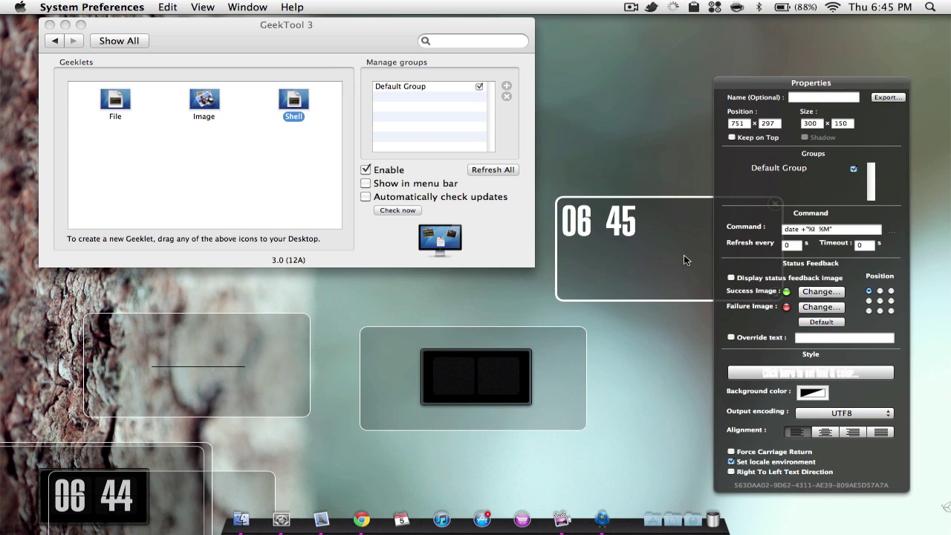
pyautogui.moveTo(683, 246); pyautogui.dragTo(560, 410)
pyautogui.moveTo(148, 392)
pyautogui.mouseDown()
pyautogui.moveTo(437, 405)
pyautogui.moveTo(227, 399)
pyautogui.mouseUp()
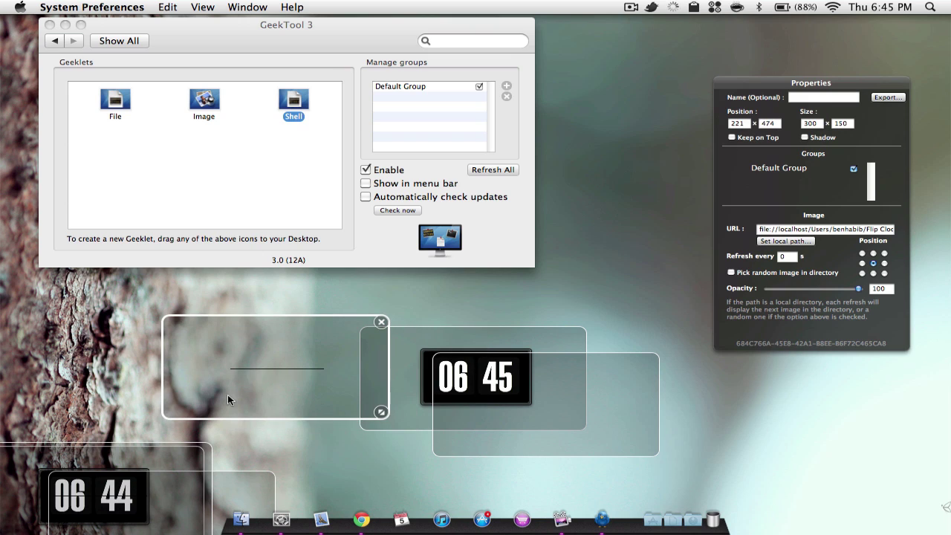
pyautogui.rightClick(249, 378)
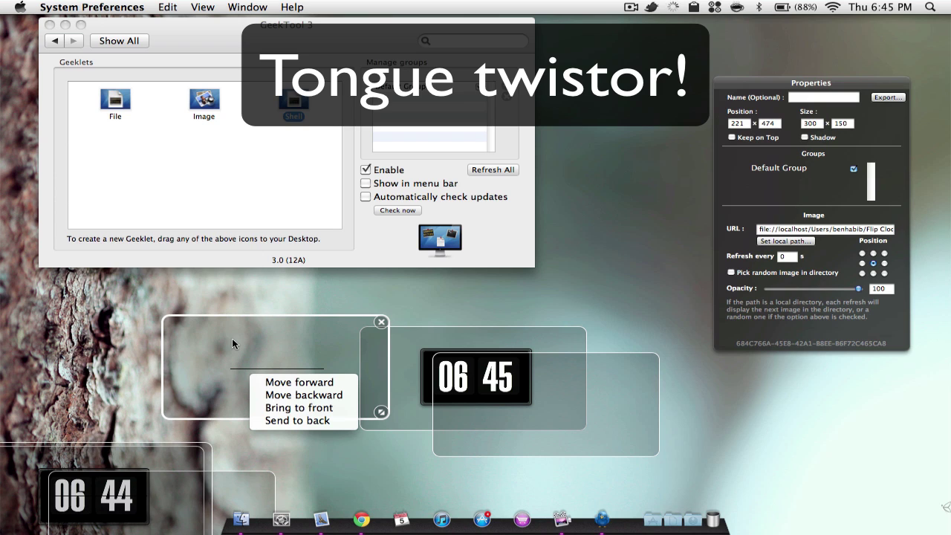
pyautogui.click(276, 386)
pyautogui.moveTo(244, 384); pyautogui.dragTo(440, 393)
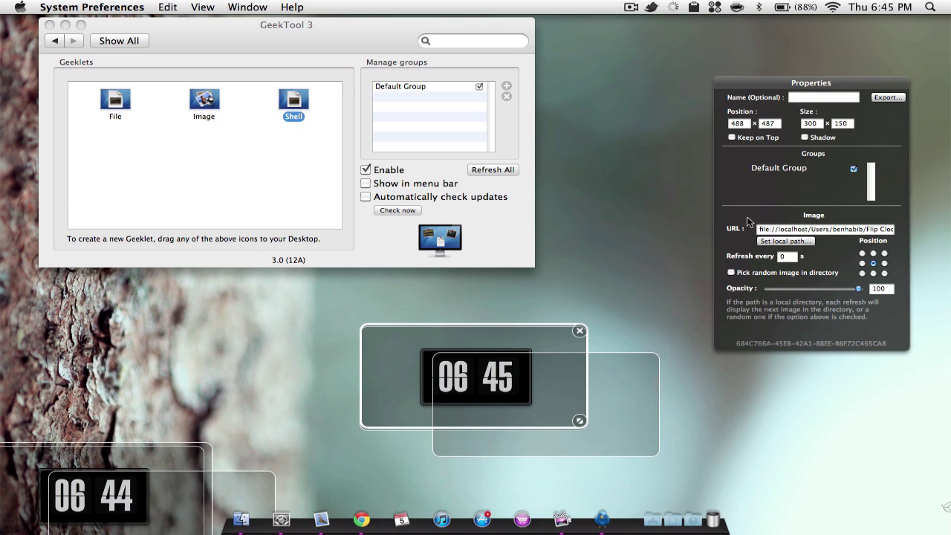
# Step: Preview the desktop, then reposition the flip-card image and clock text geeklets
pyautogui.click(646, 244)
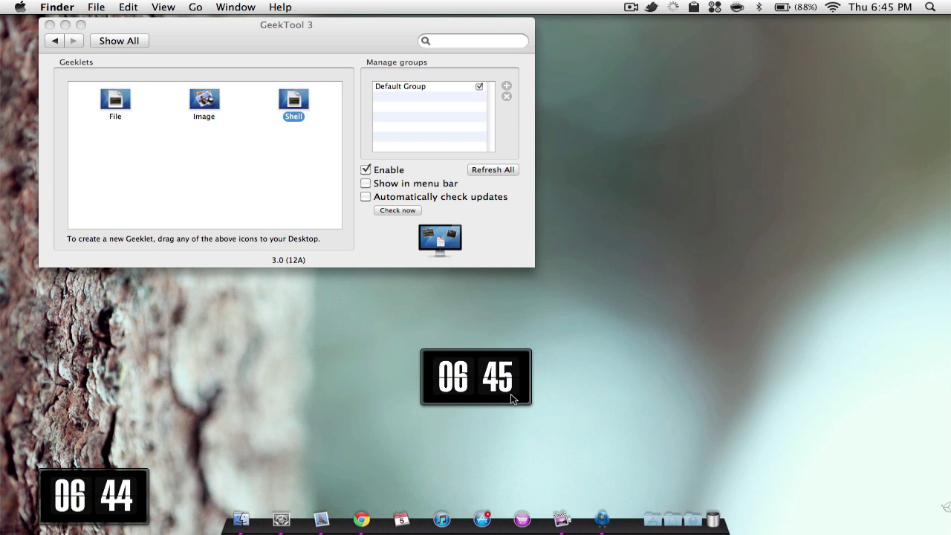
pyautogui.click(392, 242)
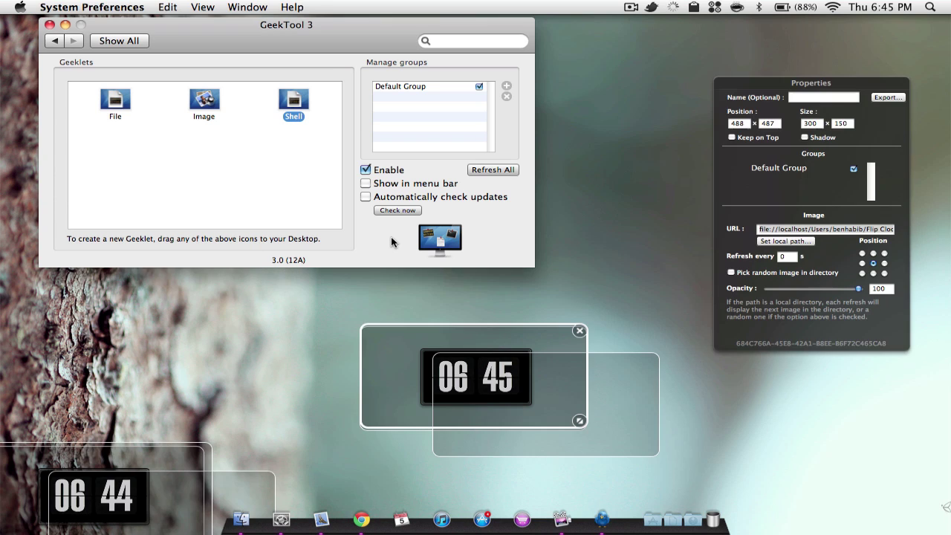
pyautogui.moveTo(397, 368); pyautogui.dragTo(396, 468)
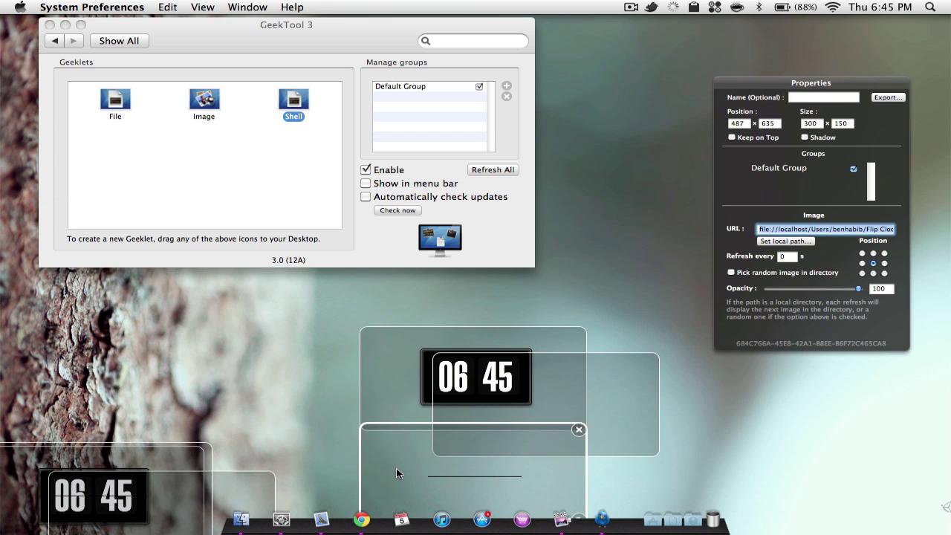
pyautogui.moveTo(379, 397); pyautogui.dragTo(304, 389)
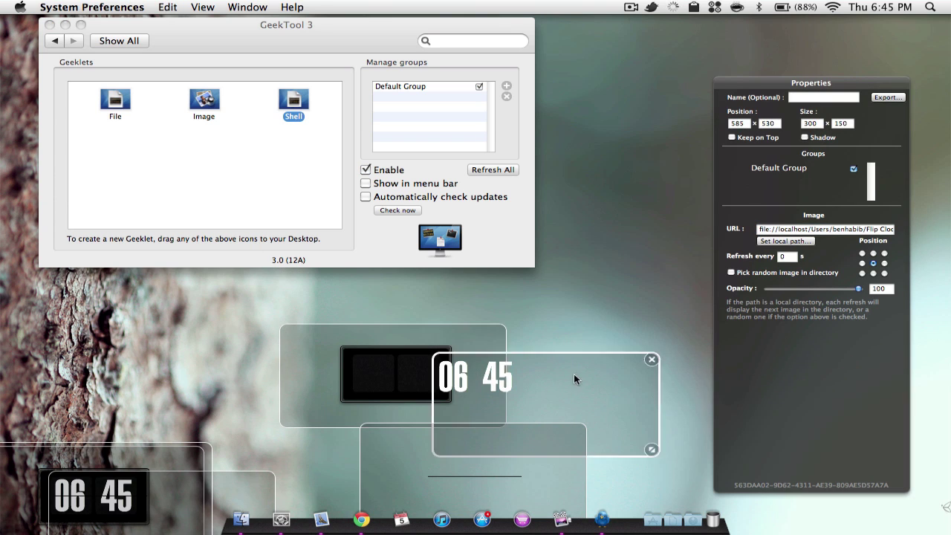
pyautogui.moveTo(574, 373)
pyautogui.mouseDown()
pyautogui.moveTo(636, 316)
pyautogui.moveTo(653, 319)
pyautogui.mouseUp()
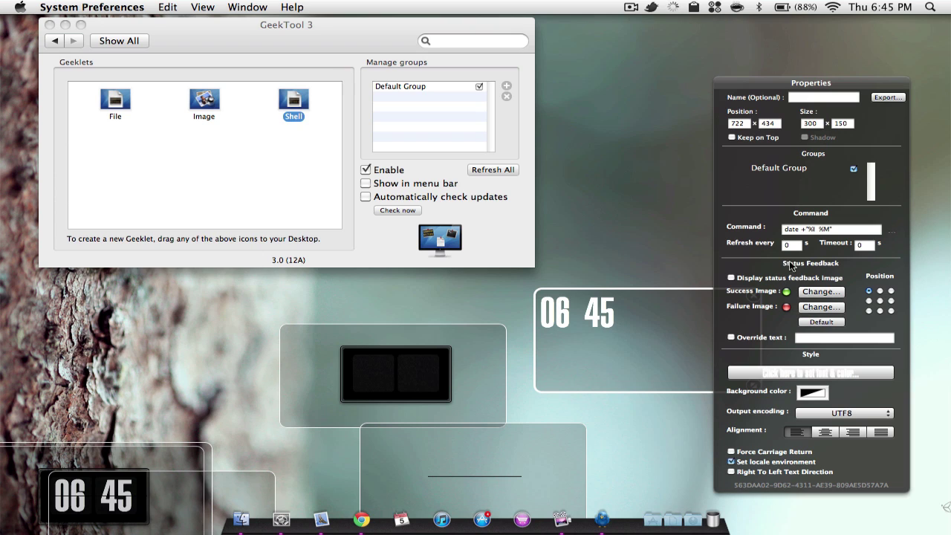
# Step: Set the clock refresh to every 60 seconds and align the digits over the flip card
pyautogui.click(797, 244)
pyautogui.write('60')
pyautogui.moveTo(642, 323); pyautogui.dragTo(457, 387)
pyautogui.moveTo(525, 471); pyautogui.dragTo(466, 386)
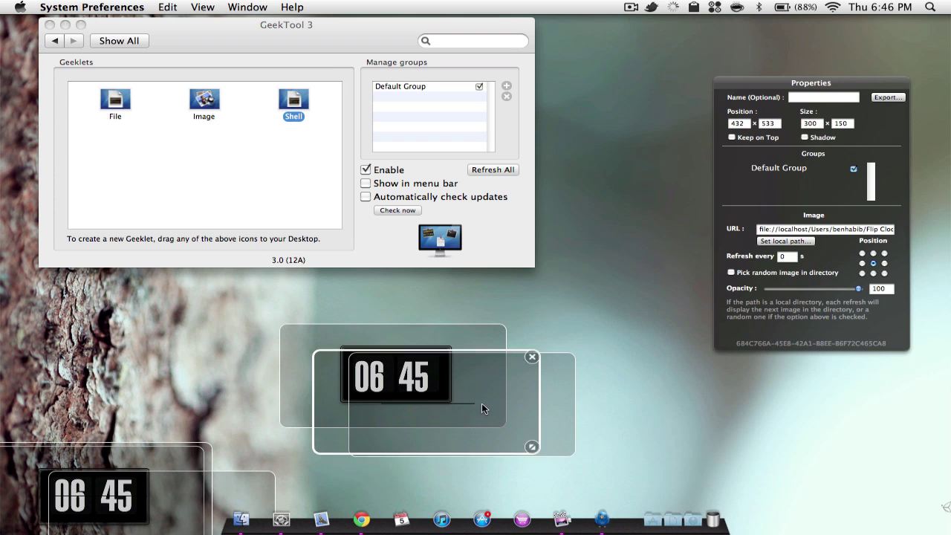
# Step: Exit edit mode to view the finished 06 45 flip clock without geeklet outlines
pyautogui.click(574, 331)
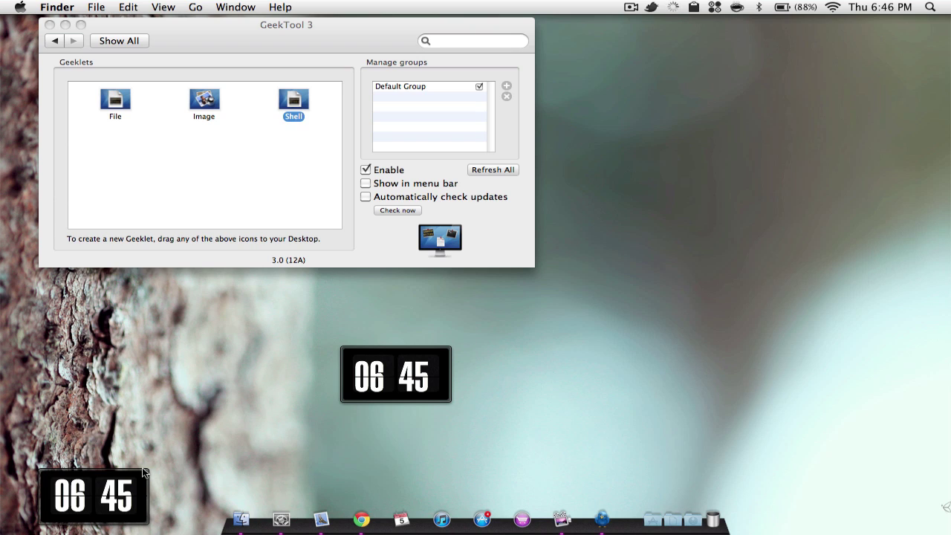